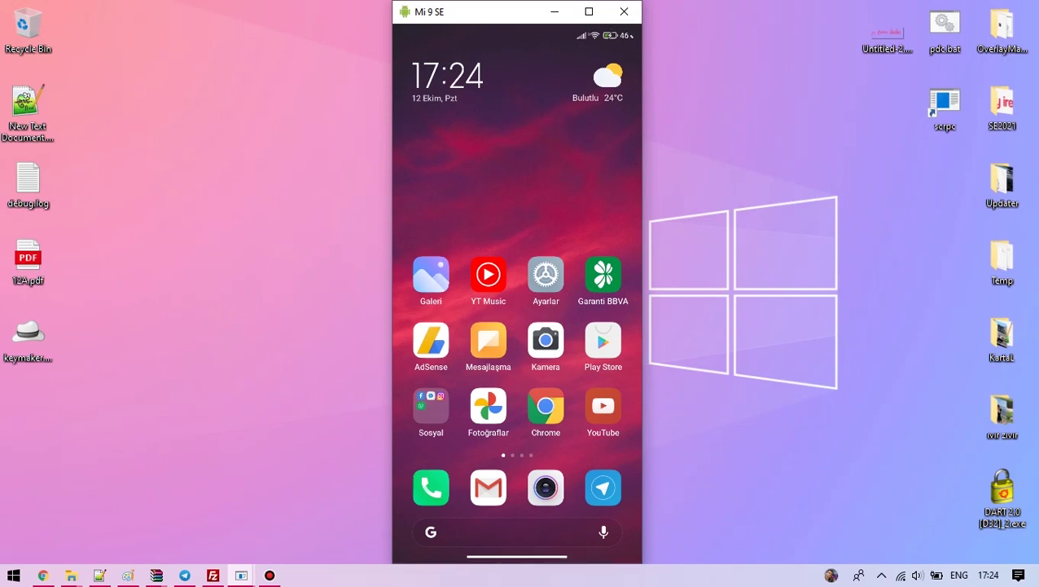
# View the control centre on the mirrored phone, then return to its home screen.
pyautogui.moveTo(586, 32); pyautogui.dragTo(553, 76)
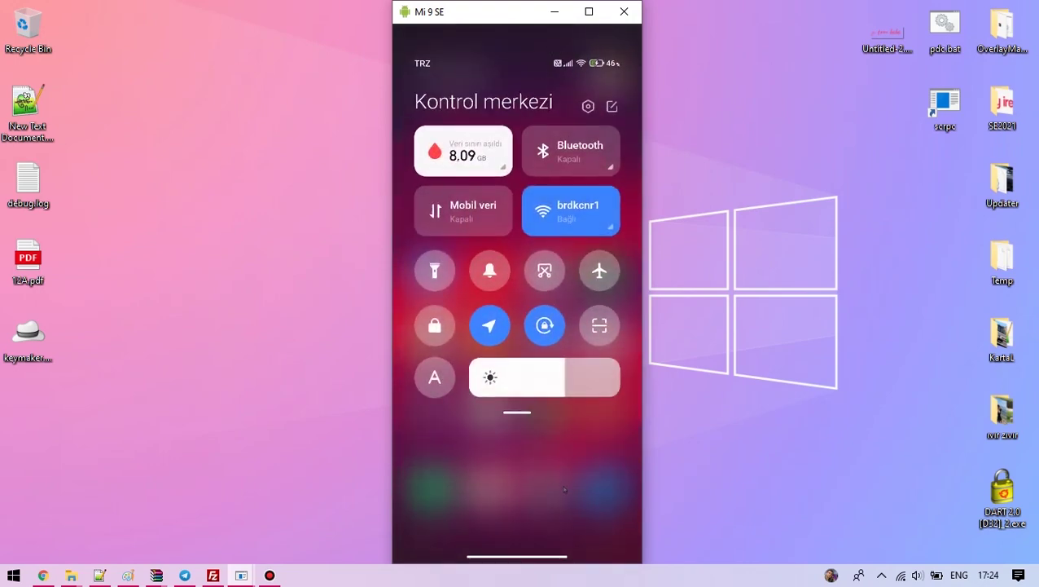
pyautogui.moveTo(510, 196); pyautogui.dragTo(570, 98)
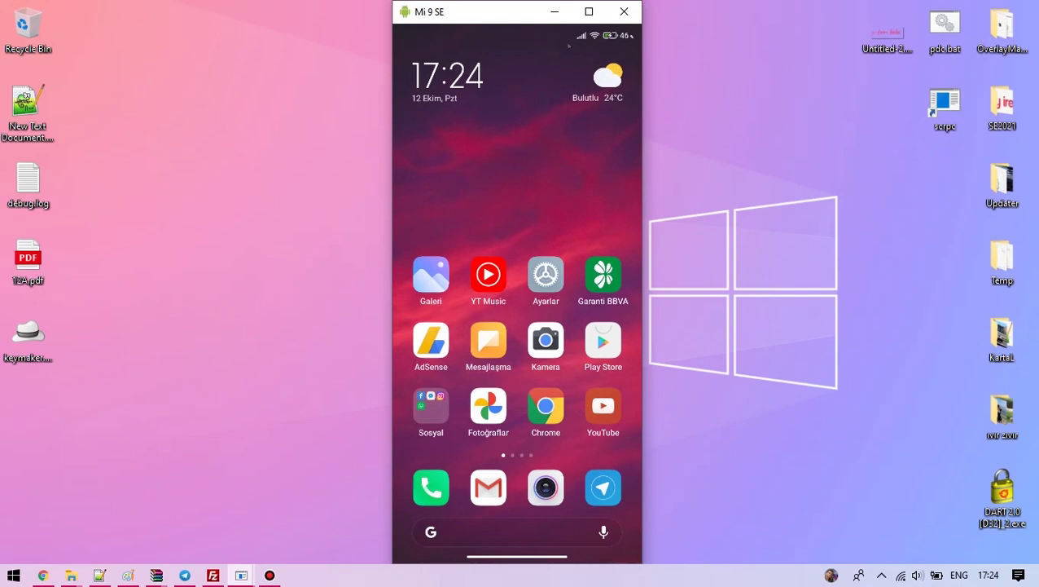
# Move the phone mirror aside and open a Command Prompt window narrowed to fit beside it.
pyautogui.moveTo(463, 4); pyautogui.dragTo(813, 27)
pyautogui.click(13, 575)
pyautogui.write('cm')
pyautogui.press('Return')
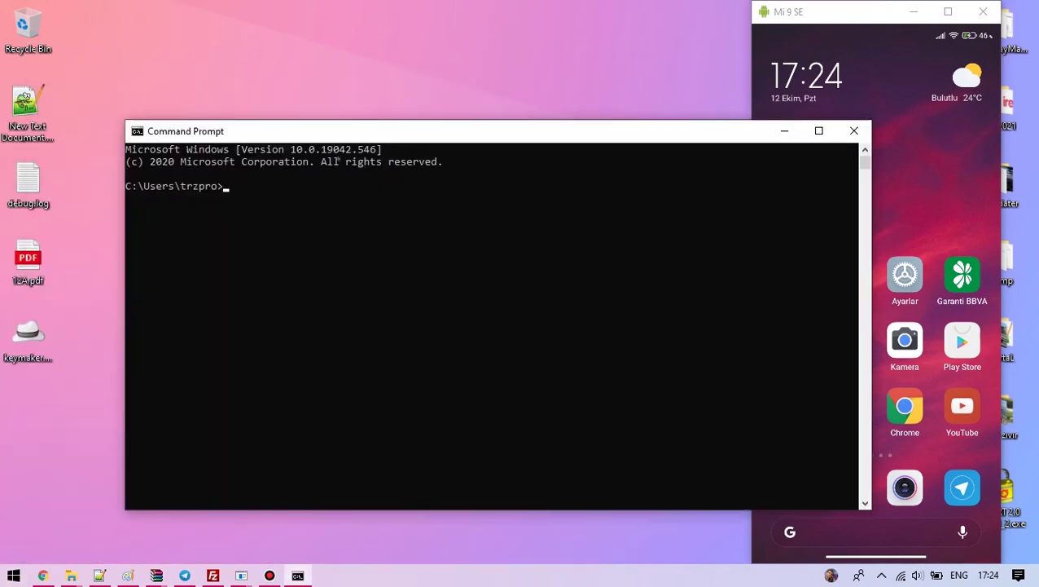
pyautogui.moveTo(873, 259); pyautogui.dragTo(657, 269)
# Start an adb shell on the phone and switch to superuser with su.
pyautogui.write('adb shell')
pyautogui.press('Return')
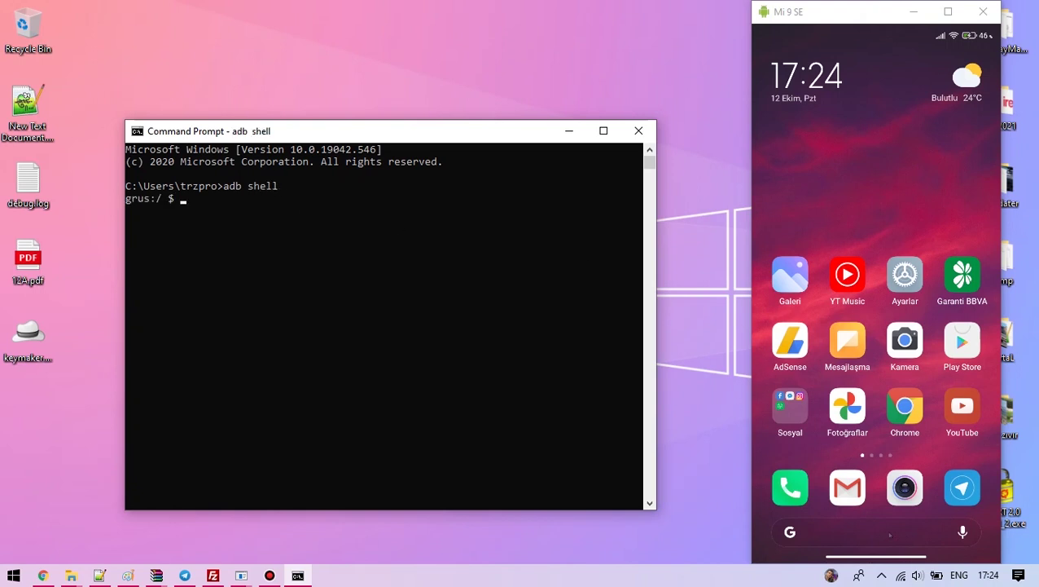
pyautogui.write('su')
pyautogui.press('Return')
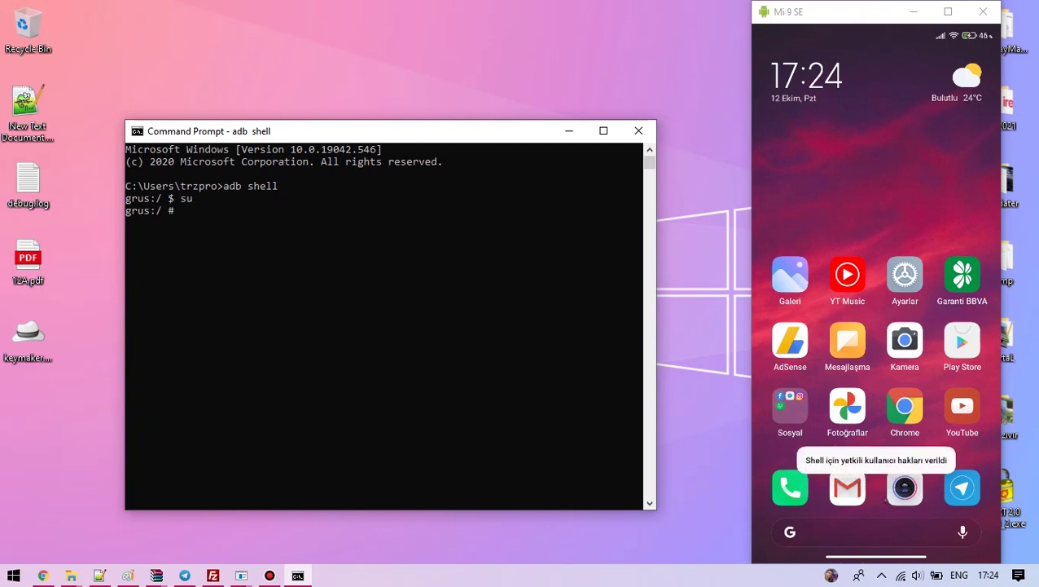
# Run "setprop sys.usb.config diag,serial_cdev,rmnet,adb" in the root shell and reposition the console window.
pyautogui.click(366, 247)
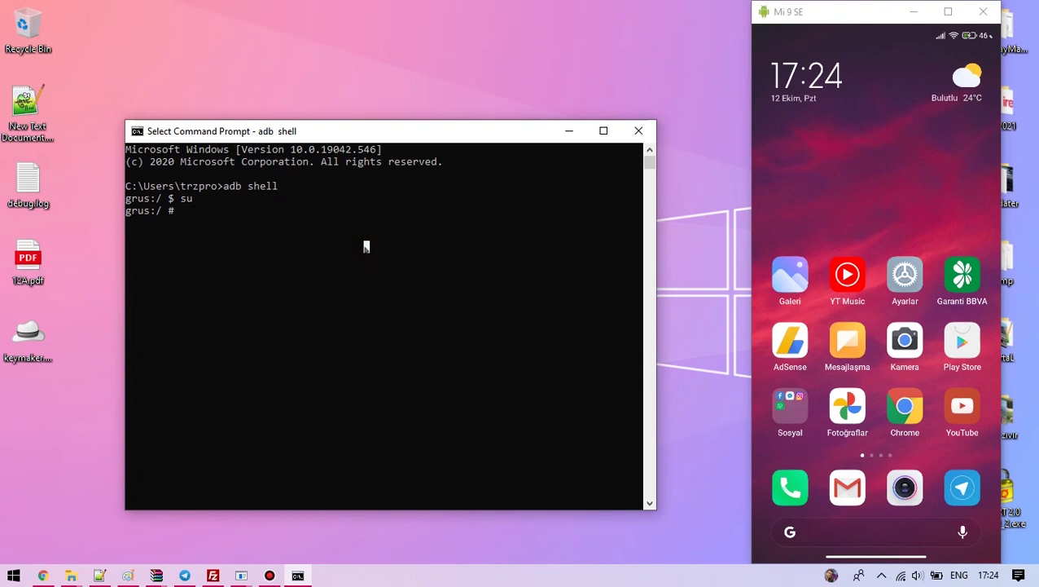
pyautogui.click(201, 211)
pyautogui.moveTo(201, 211); pyautogui.dragTo(285, 225)
pyautogui.click(248, 231)
pyautogui.press('Return')
pyautogui.rightClick(406, 217)
pyautogui.press('Return')
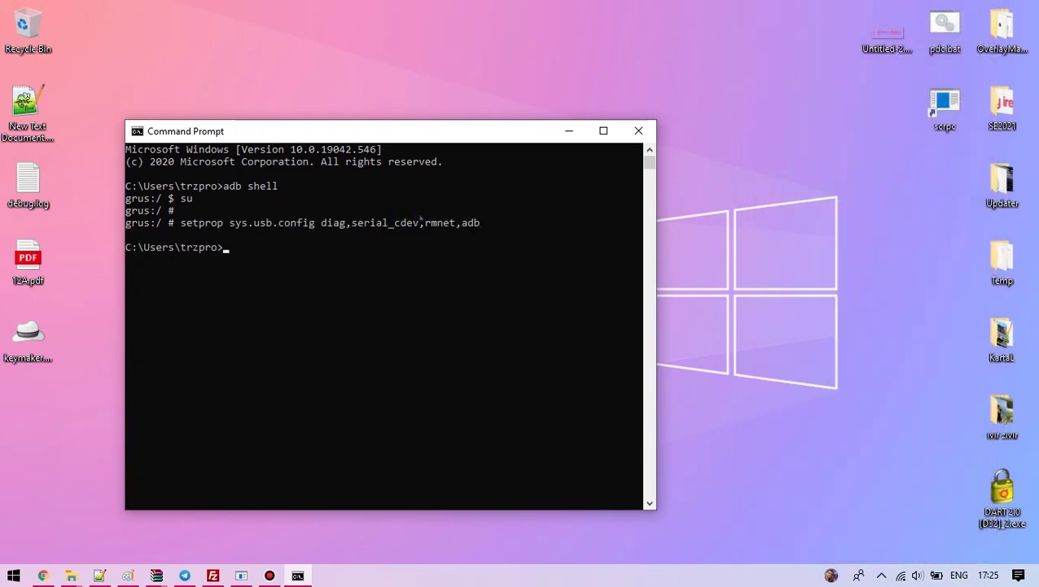
pyautogui.moveTo(504, 133); pyautogui.dragTo(580, 109)
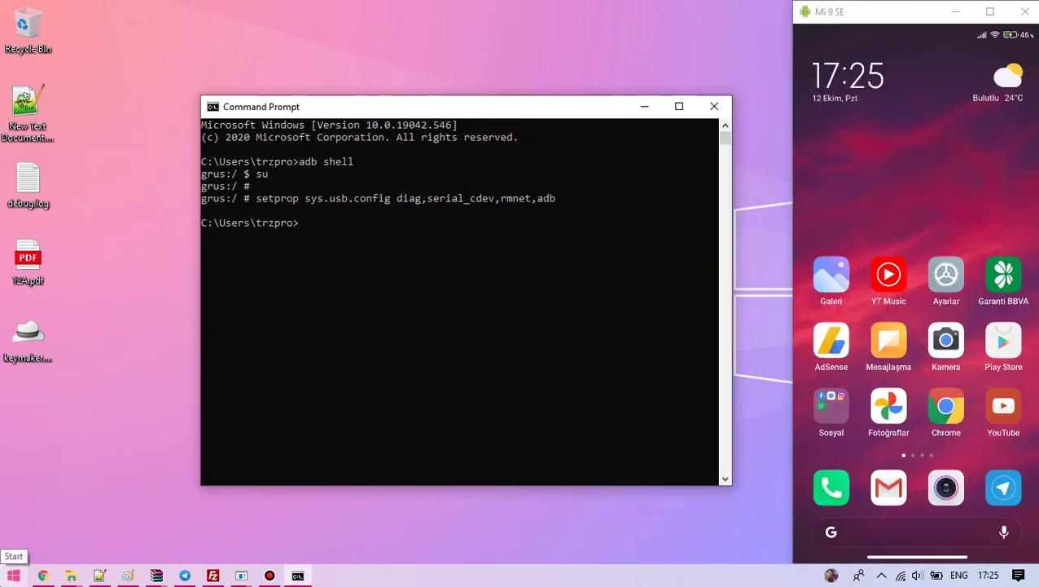
# Find and launch the PDC application.
pyautogui.click(13, 575)
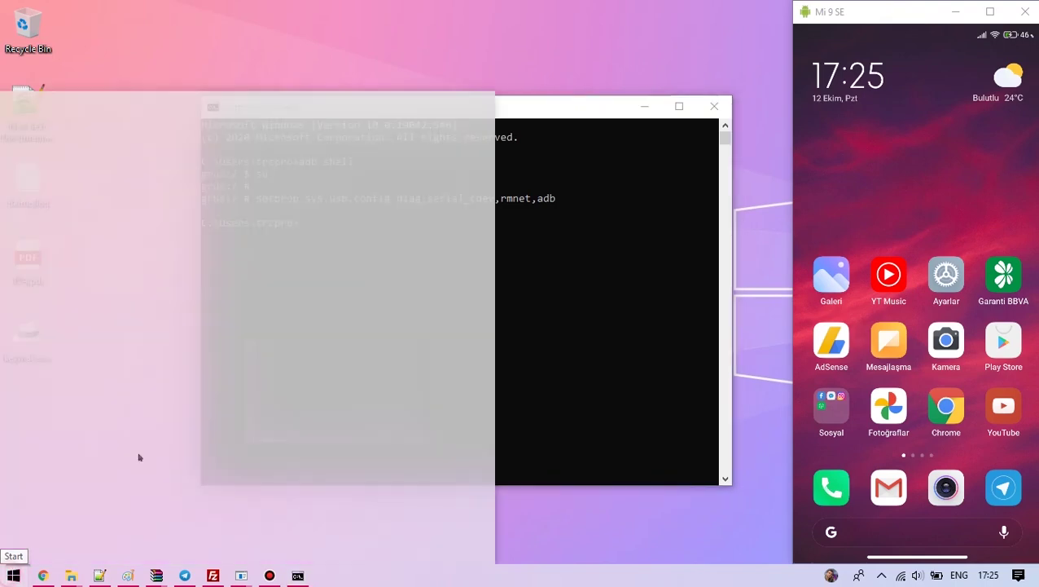
pyautogui.write('pdc')
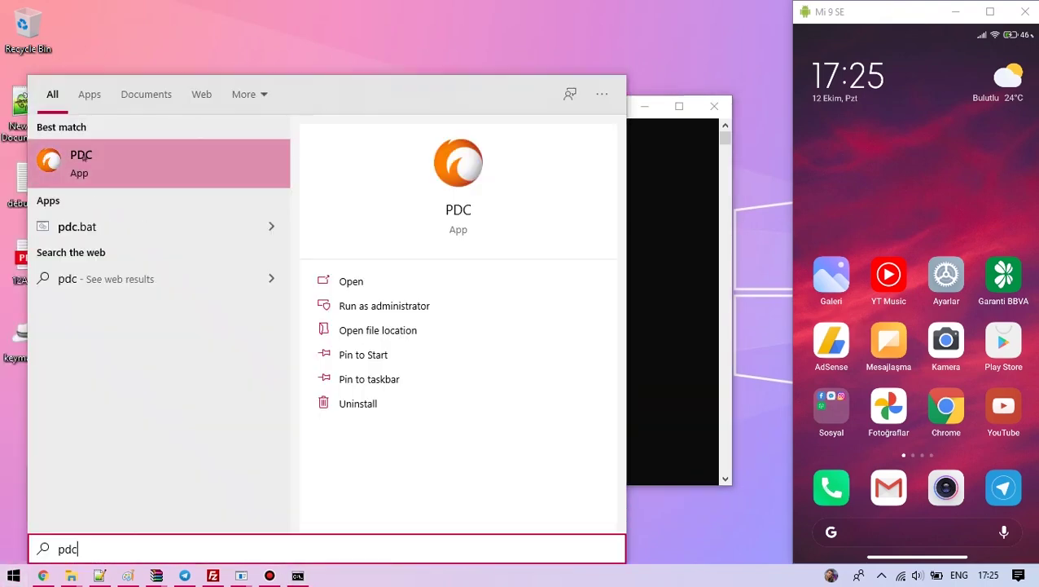
pyautogui.click(69, 162)
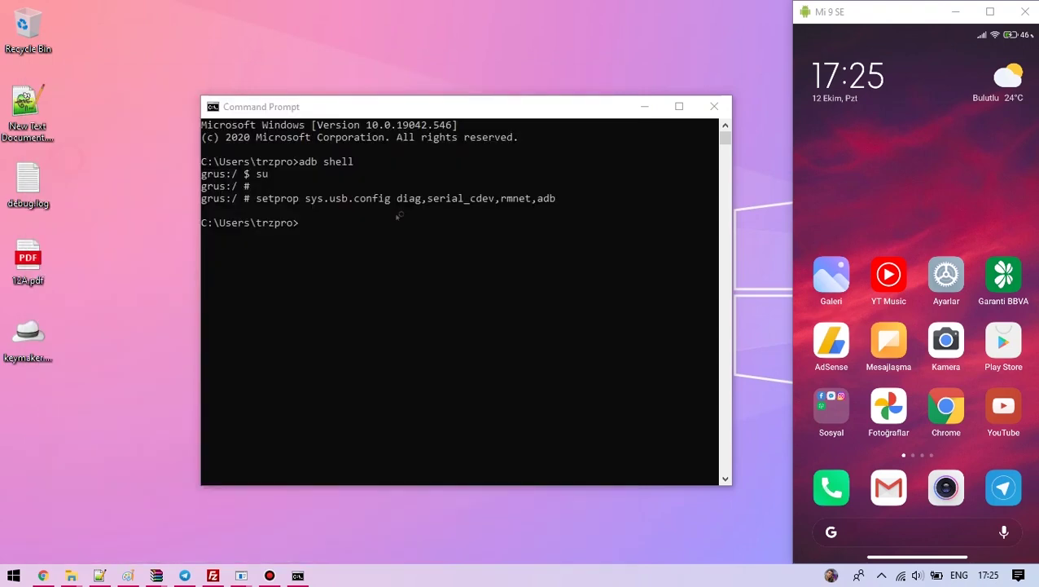
pyautogui.moveTo(411, 99); pyautogui.dragTo(351, 103)
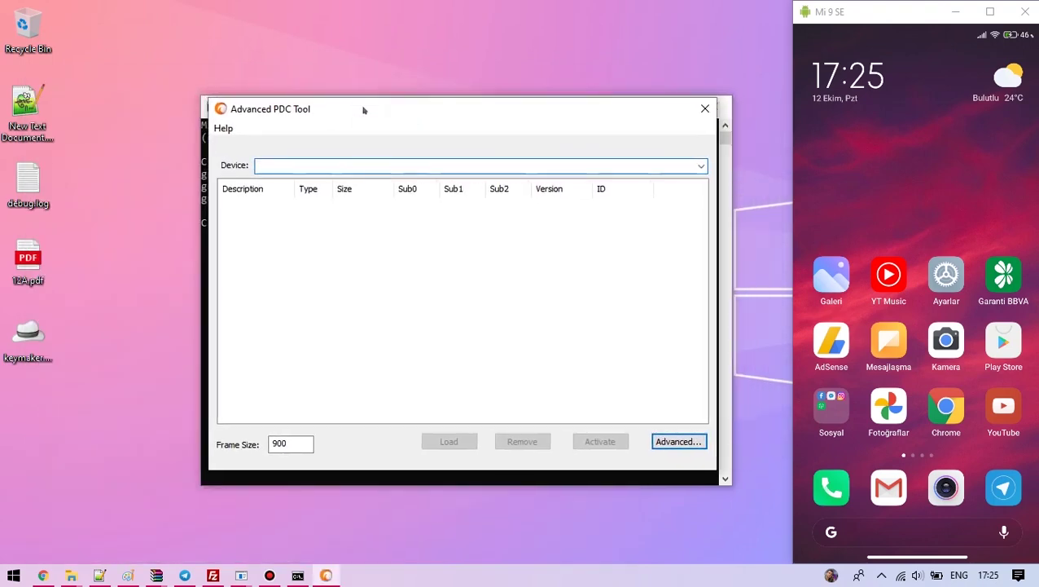
# Choose Qualcomm HS-USB WWAN Adapter 9091 as the device and select its ROW_Commercial configuration.
pyautogui.click(700, 166)
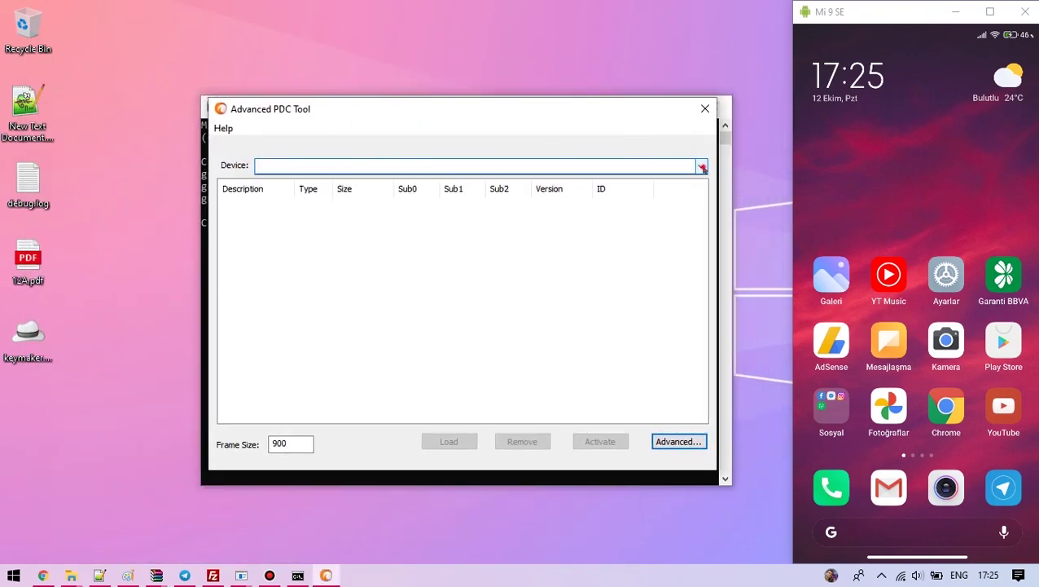
pyautogui.click(277, 181)
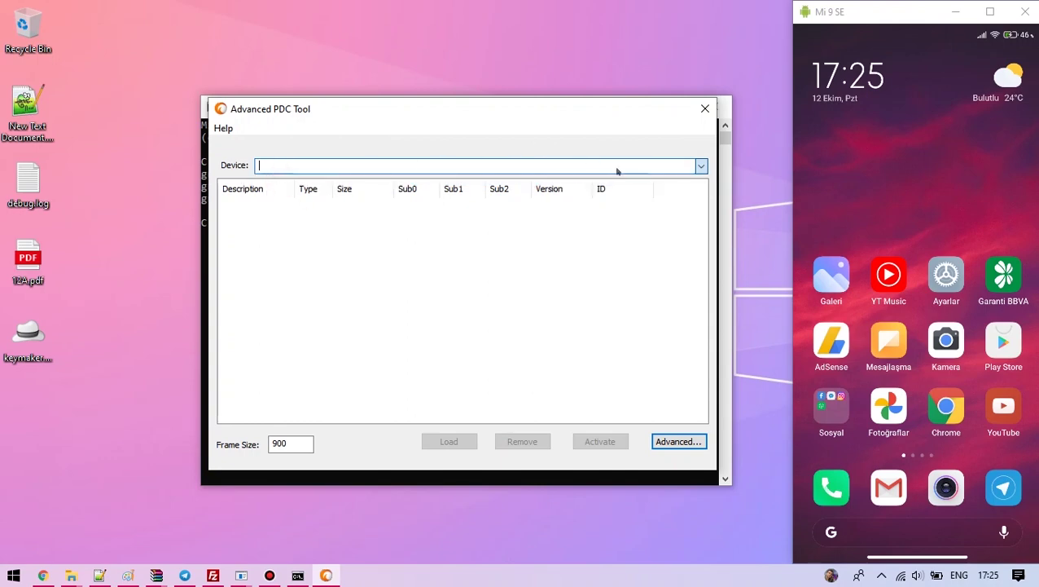
pyautogui.click(348, 219)
pyautogui.moveTo(704, 210)
pyautogui.mouseDown()
pyautogui.moveTo(702, 389)
pyautogui.moveTo(700, 204)
pyautogui.mouseUp()
pyautogui.click(358, 230)
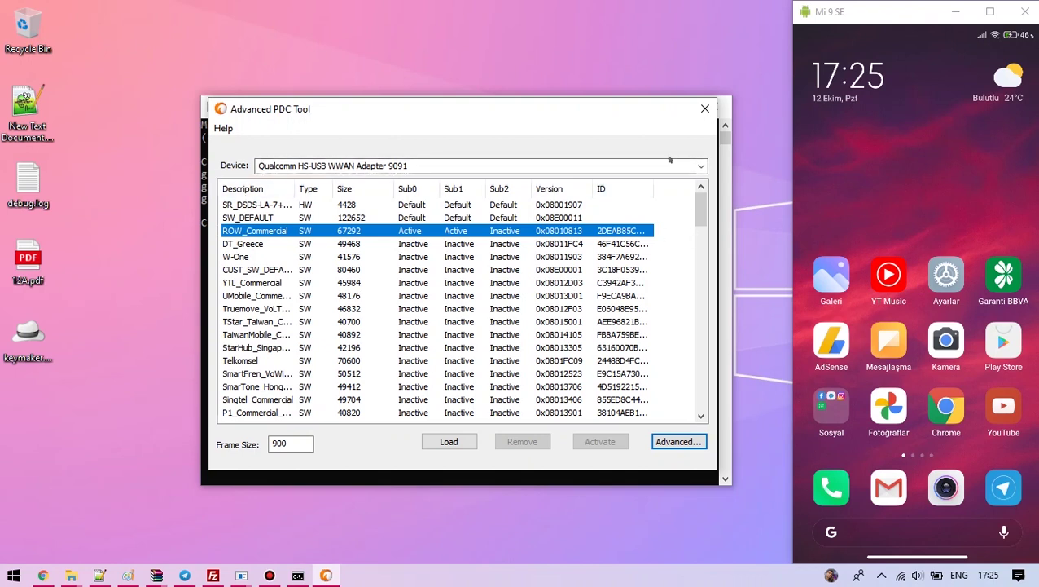
# Examine the default and ROW_Commercial configuration entries and the deactivation options offered for ROW_Commercial.
pyautogui.click(234, 206)
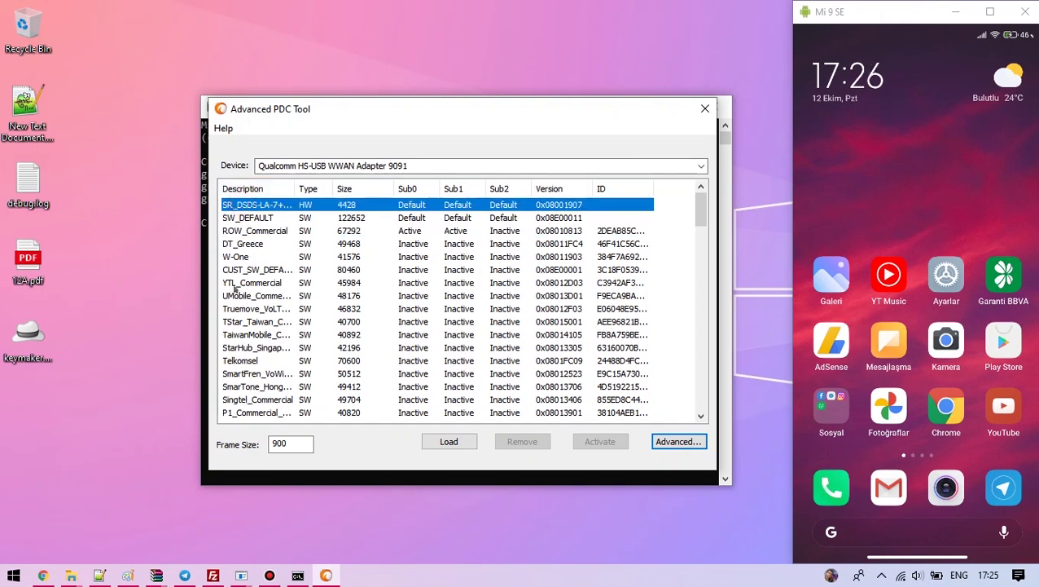
pyautogui.click(309, 219)
pyautogui.click(308, 206)
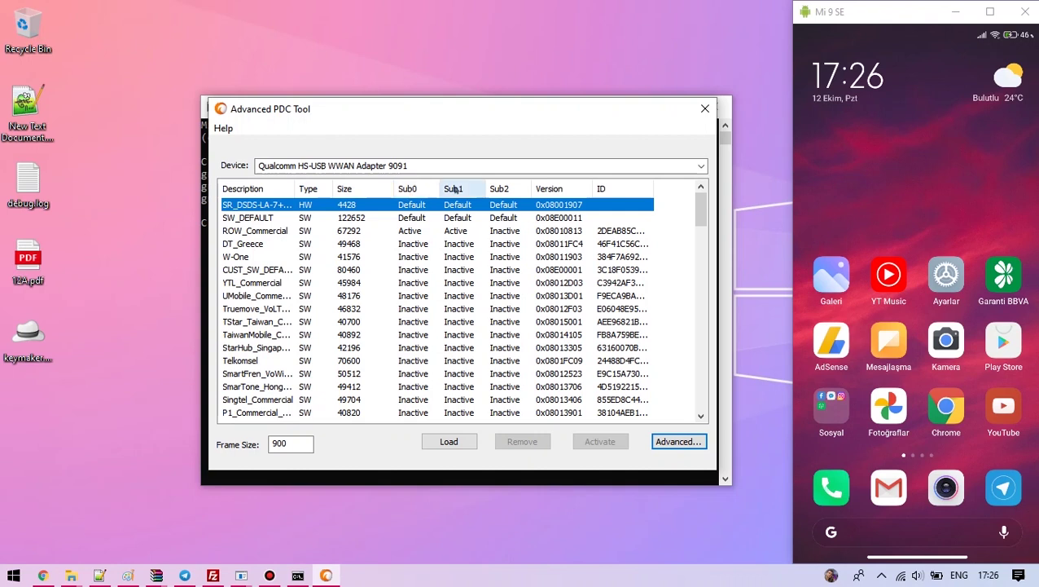
pyautogui.click(407, 234)
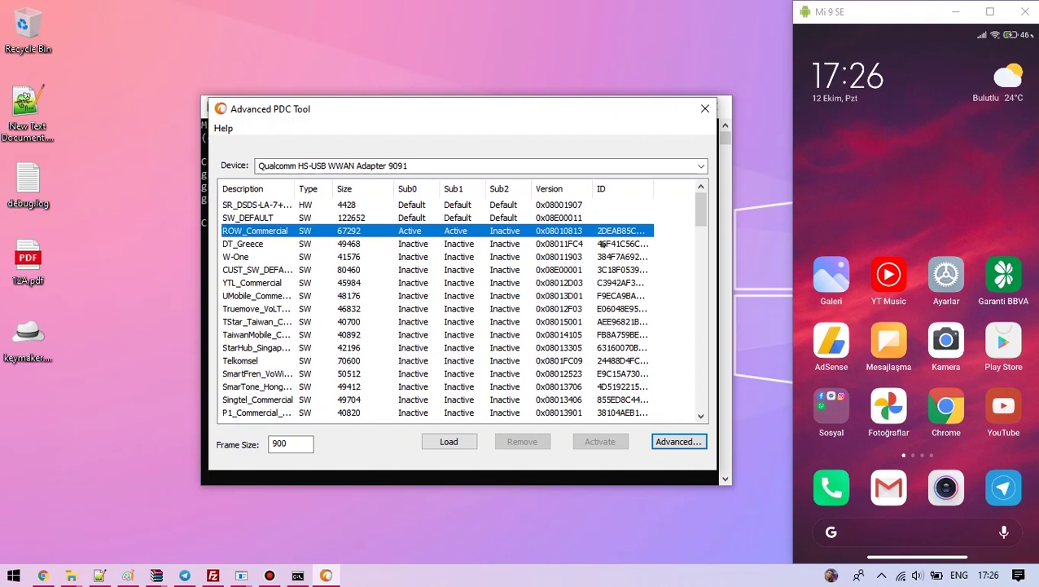
pyautogui.click(400, 233)
pyautogui.rightClick(400, 233)
pyautogui.moveTo(454, 262)
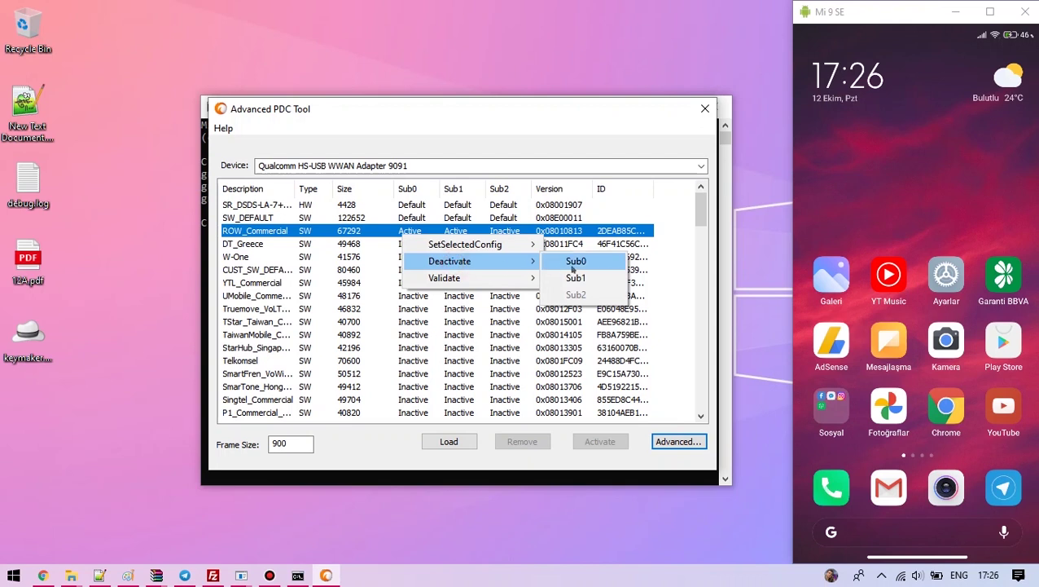
pyautogui.click(563, 232)
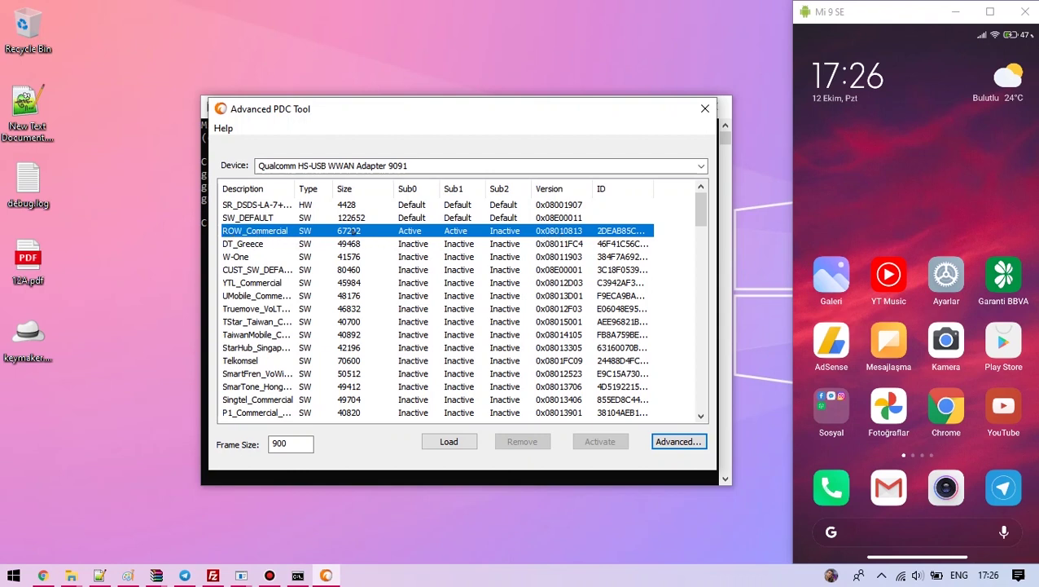
# Deactivate the ROW_Commercial configuration on Sub0 and on Sub1.
pyautogui.rightClick(419, 234)
pyautogui.moveTo(455, 260)
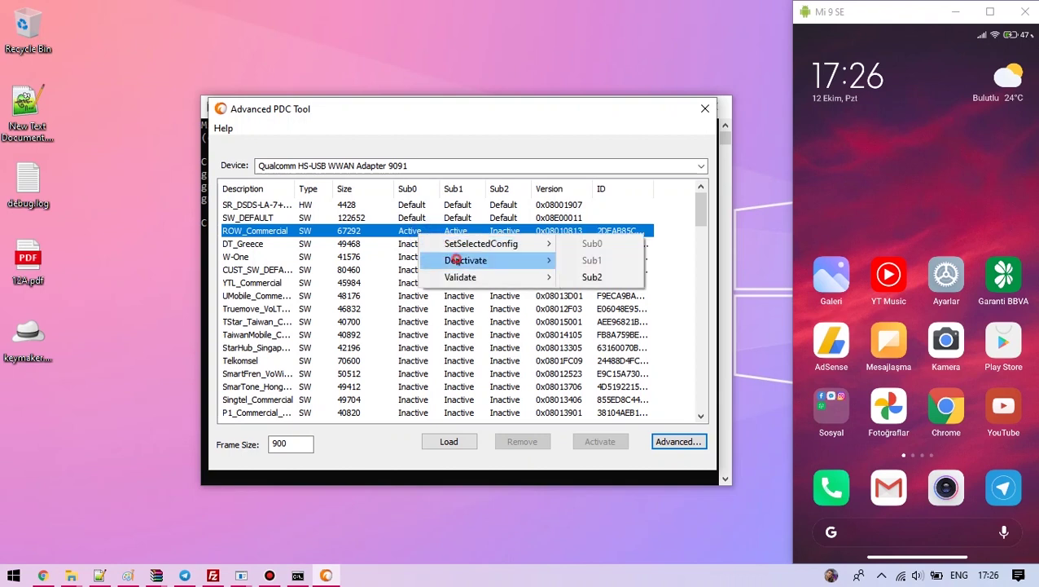
pyautogui.click(583, 262)
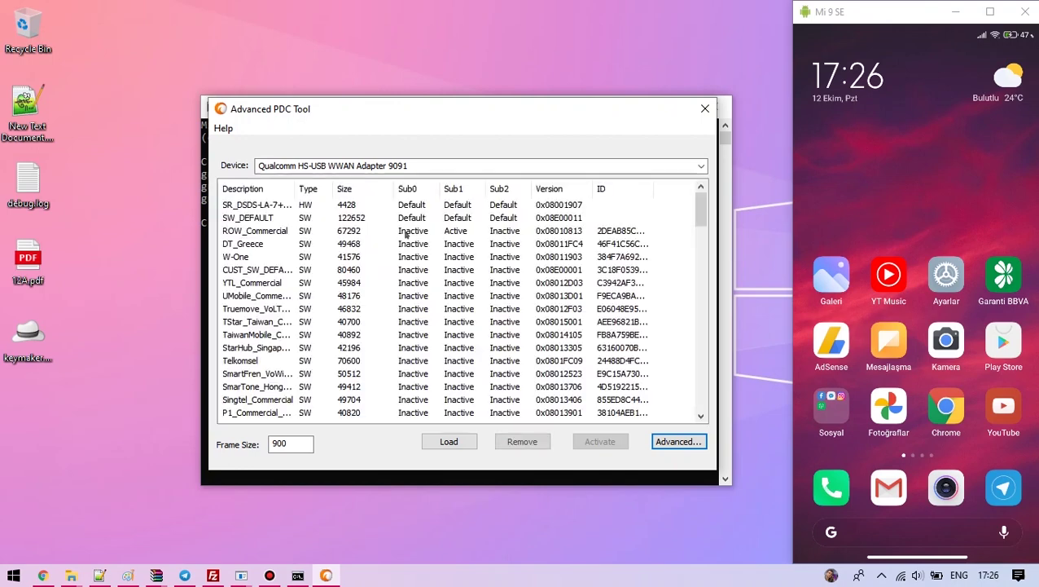
pyautogui.click(329, 234)
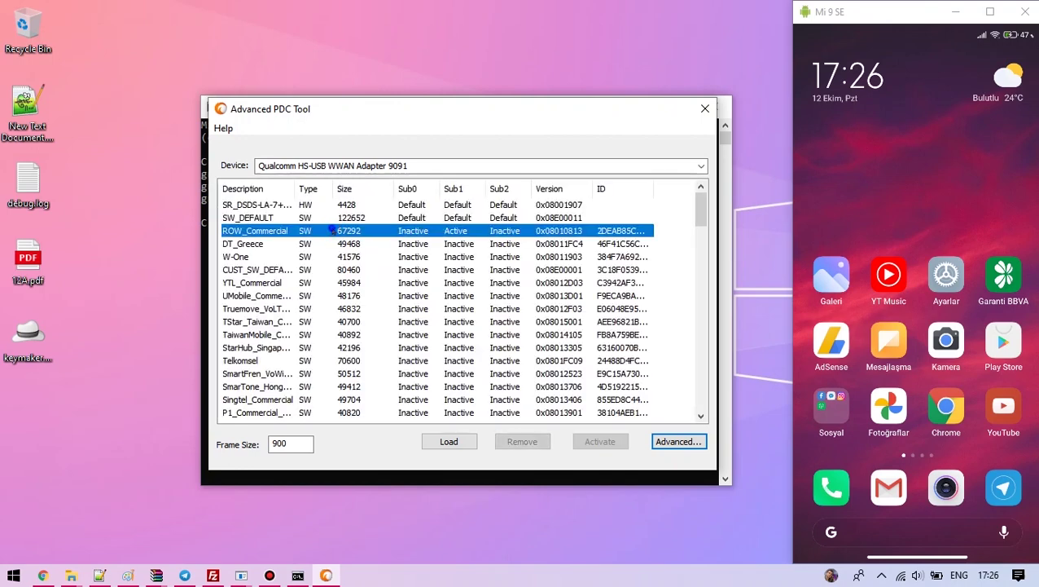
pyautogui.rightClick(332, 230)
pyautogui.moveTo(473, 275)
pyautogui.moveTo(380, 255)
pyautogui.click(494, 271)
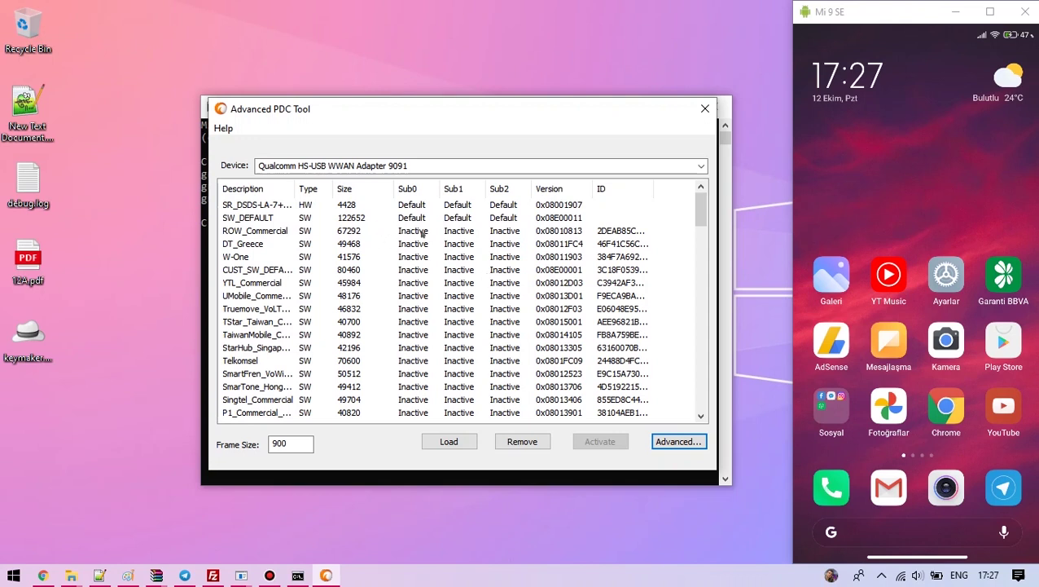
pyautogui.click(420, 233)
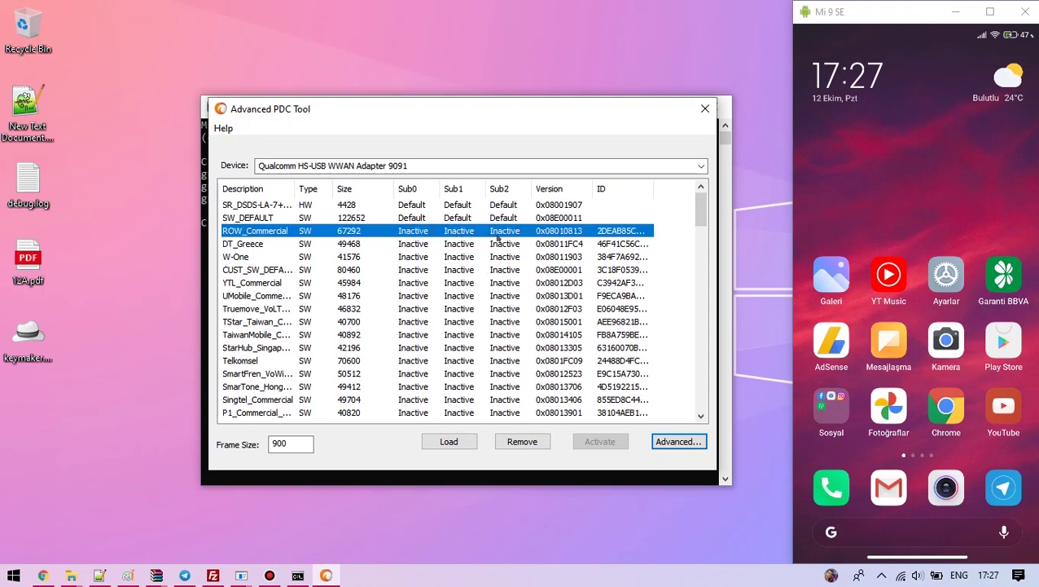
# Look through the list of carrier configurations and select DT_Greece.
pyautogui.click(252, 246)
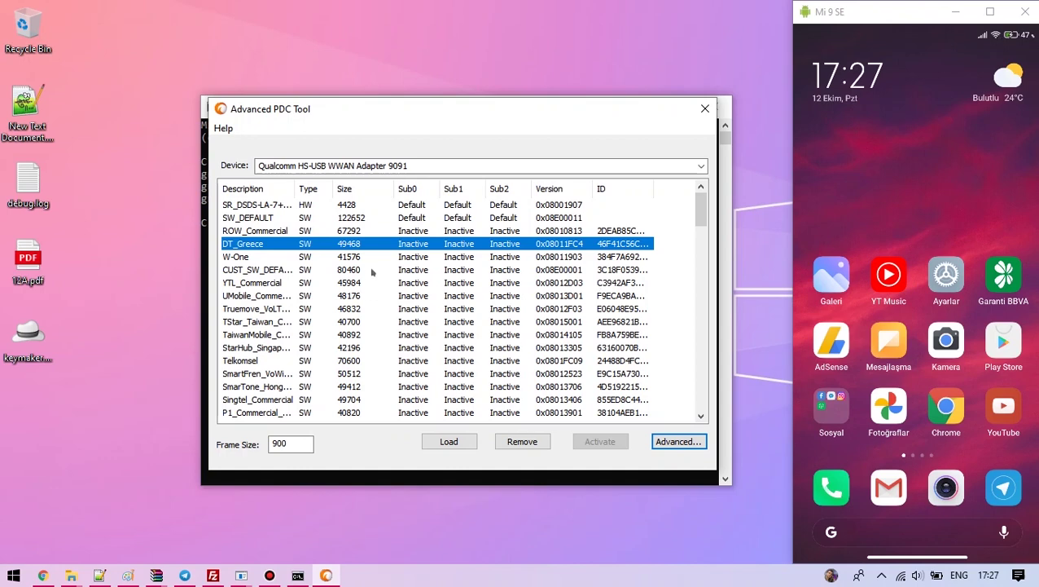
pyautogui.moveTo(707, 216); pyautogui.dragTo(709, 191)
pyautogui.scroll(-18, 423, 250)
pyautogui.scroll(-1, 423, 250)
pyautogui.scroll(1, 422, 250)
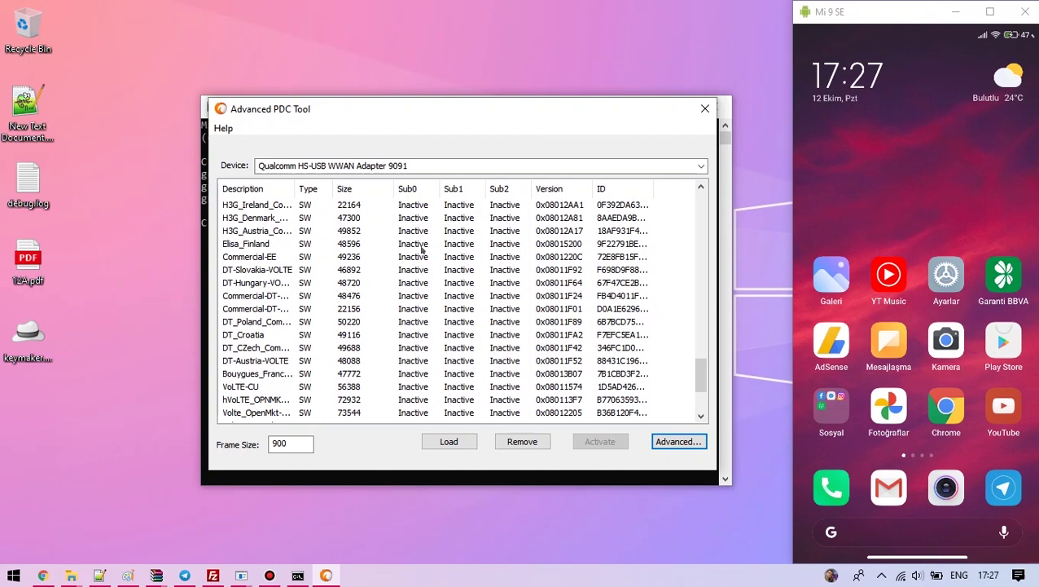
pyautogui.scroll(18, 423, 248)
pyautogui.click(422, 245)
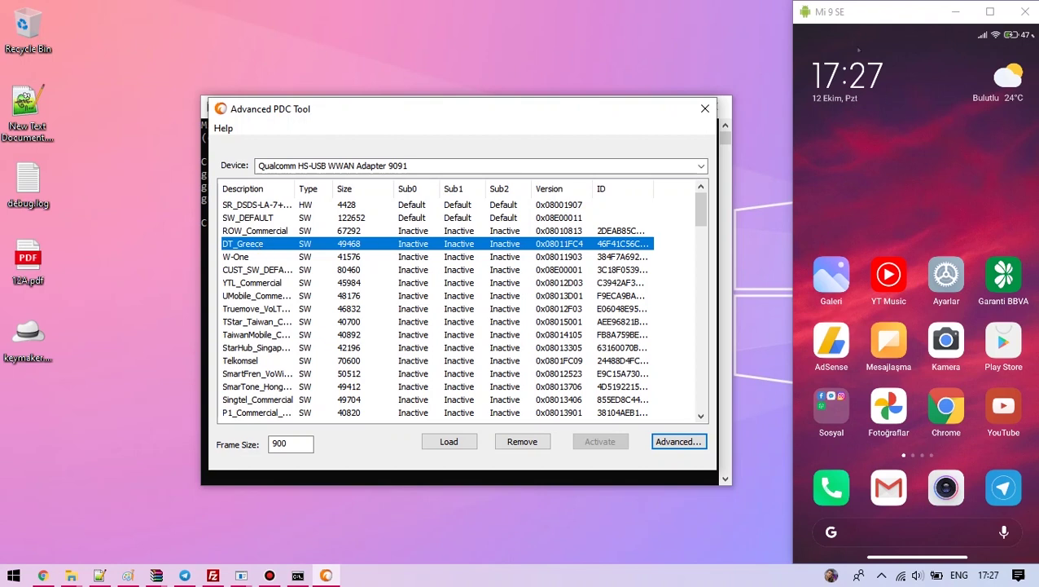
# Set DT_Greece as the selected configuration for Sub0 and for Sub1.
pyautogui.rightClick(273, 251)
pyautogui.moveTo(298, 256)
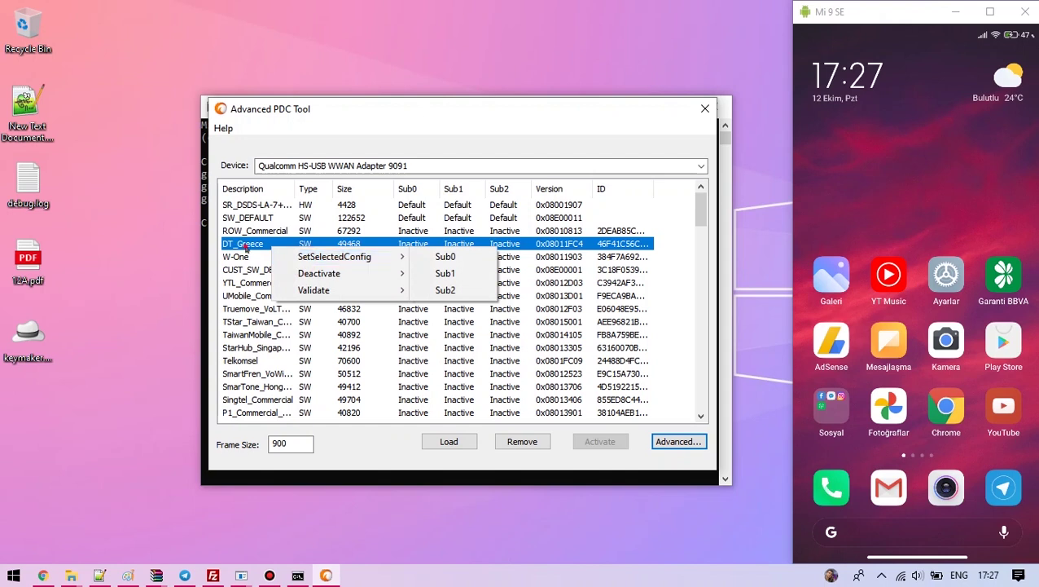
pyautogui.click(246, 251)
pyautogui.rightClick(251, 244)
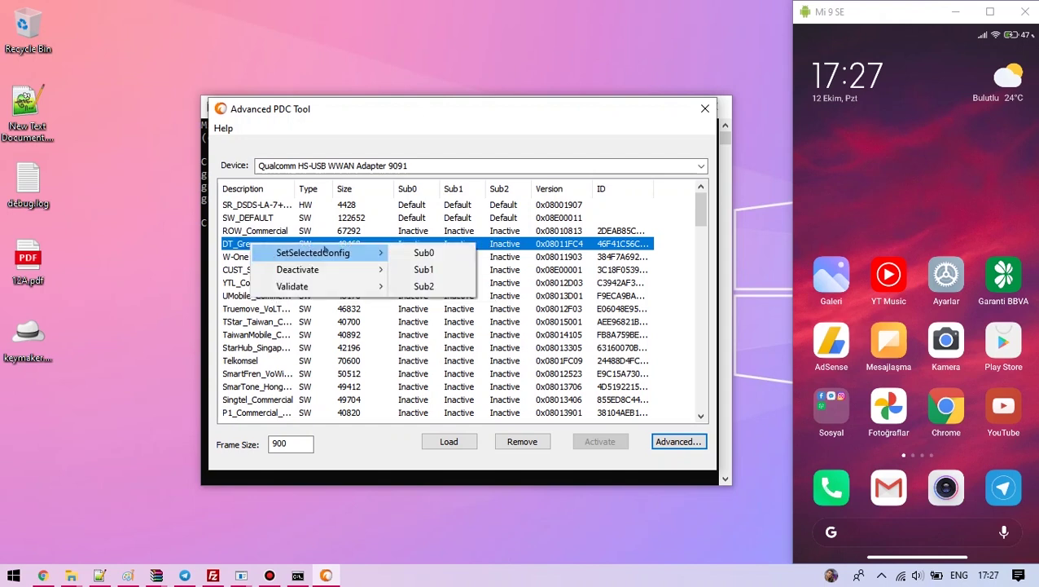
pyautogui.click(414, 251)
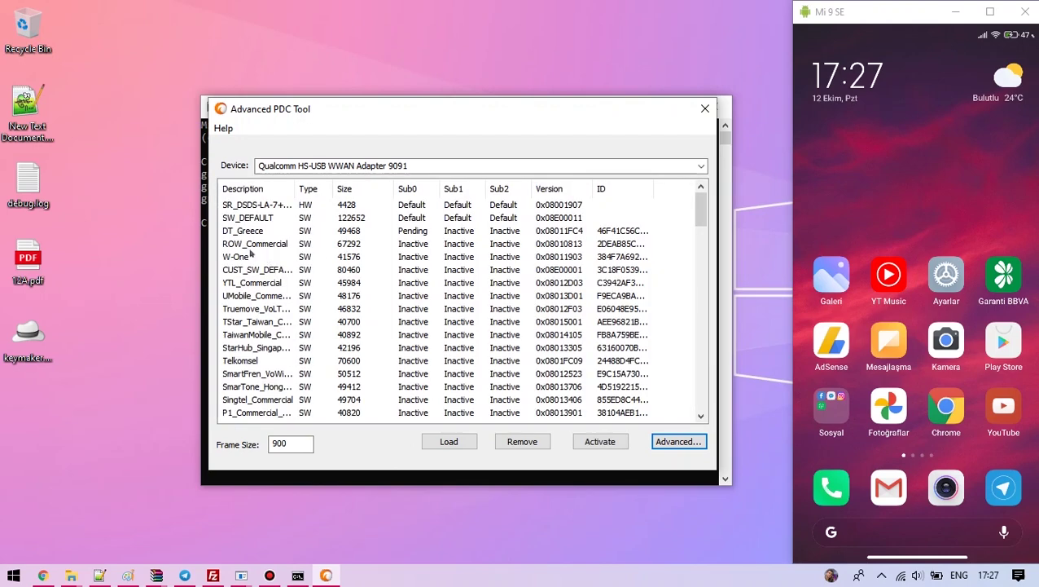
pyautogui.click(257, 234)
pyautogui.rightClick(256, 234)
pyautogui.moveTo(295, 243)
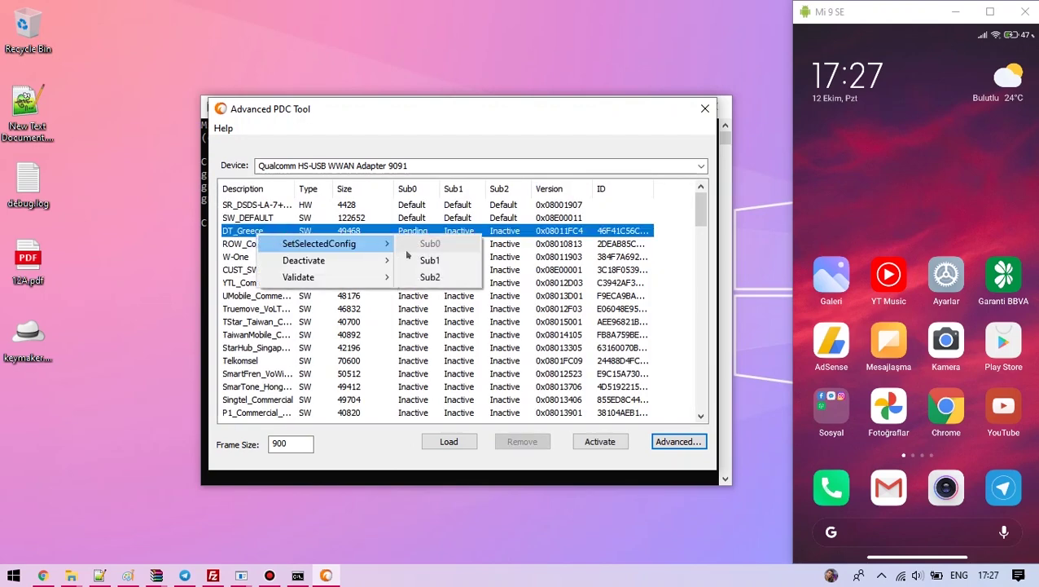
pyautogui.click(420, 261)
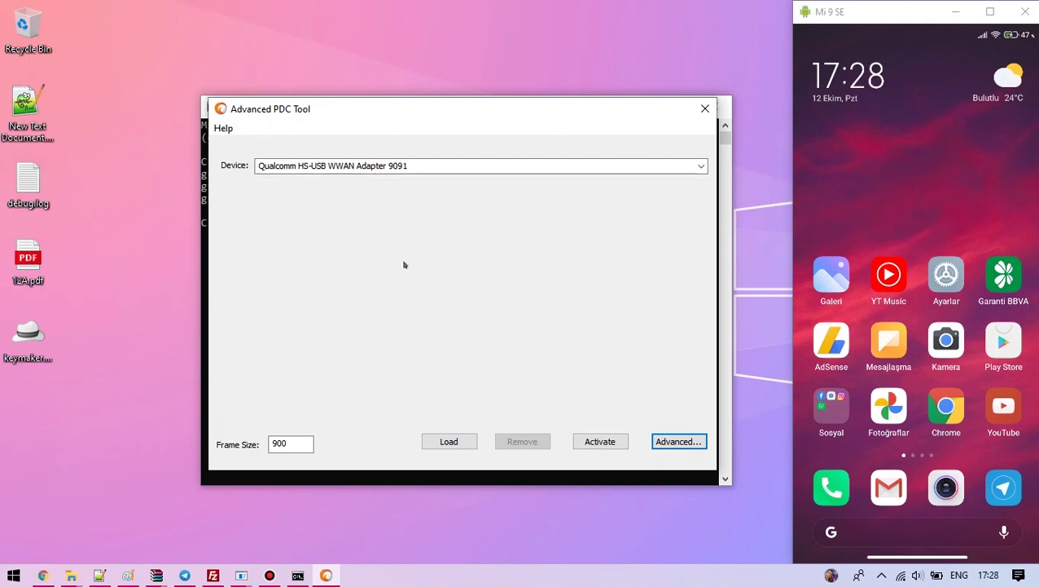
# Activate the pending DT_Greece configuration.
pyautogui.click(253, 233)
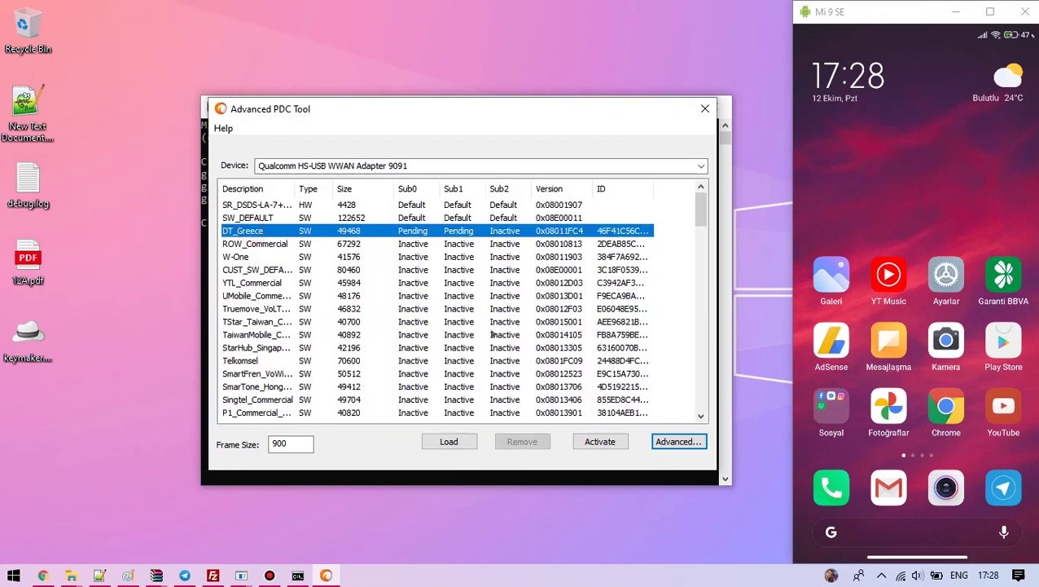
pyautogui.click(599, 448)
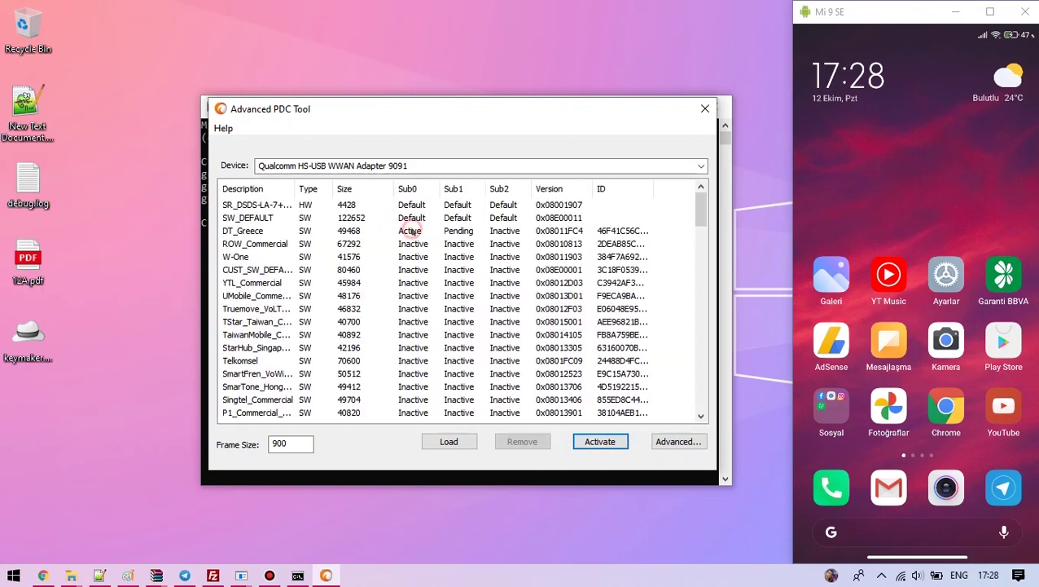
# Activate the DT_Greece configuration that is still pending on Sub1.
pyautogui.click(410, 231)
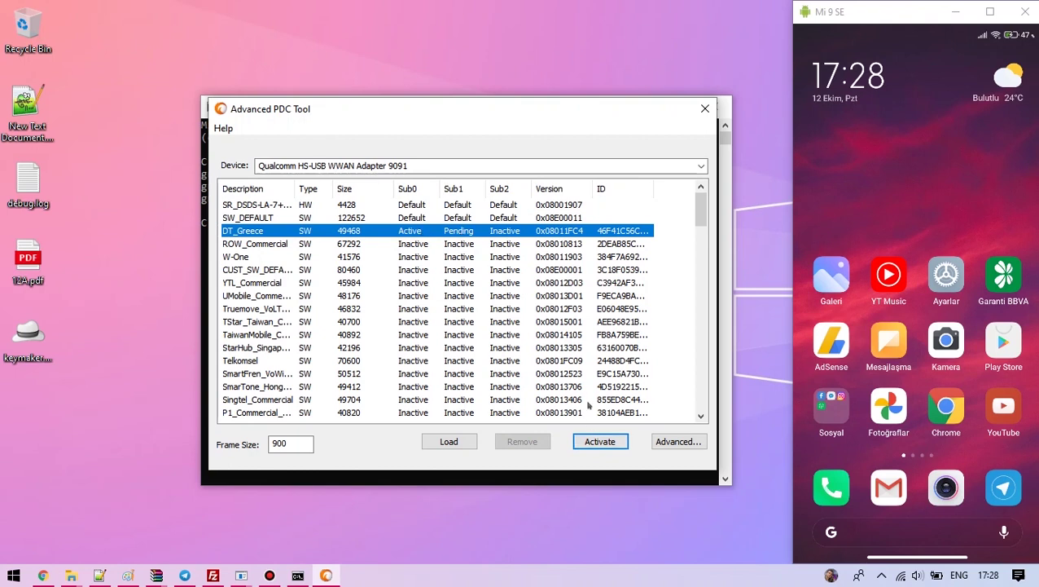
pyautogui.click(603, 440)
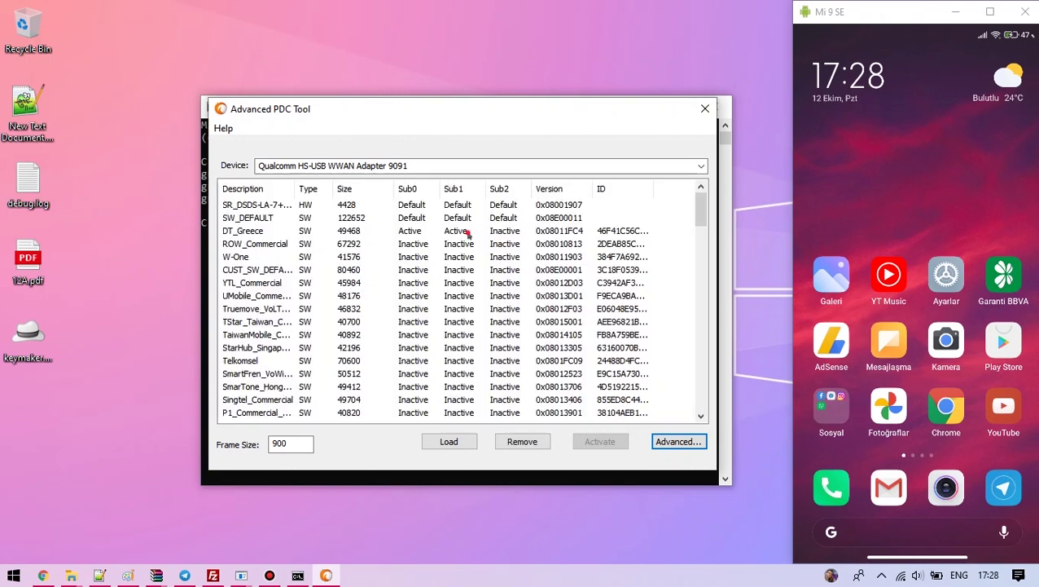
pyautogui.click(462, 233)
# View the recent apps on the mirrored phone and return to its home screen.
pyautogui.moveTo(973, 36); pyautogui.dragTo(937, 98)
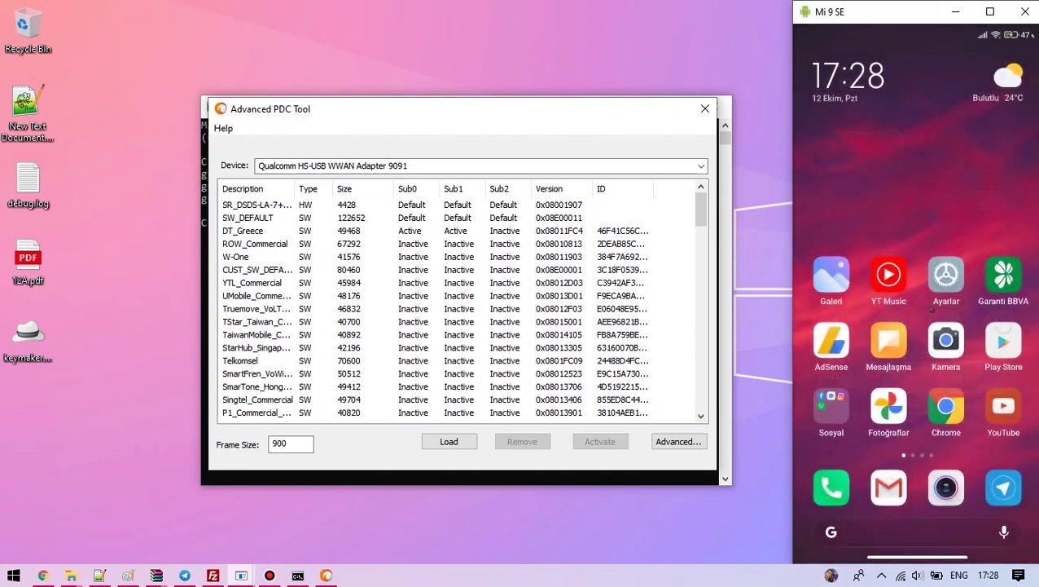
pyautogui.moveTo(917, 557); pyautogui.dragTo(932, 308)
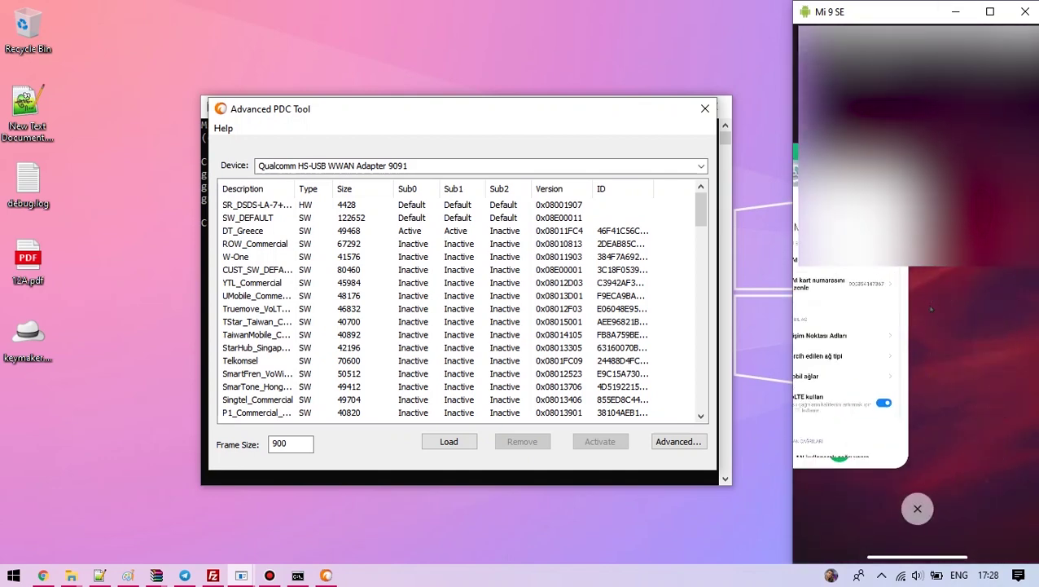
pyautogui.click(932, 308)
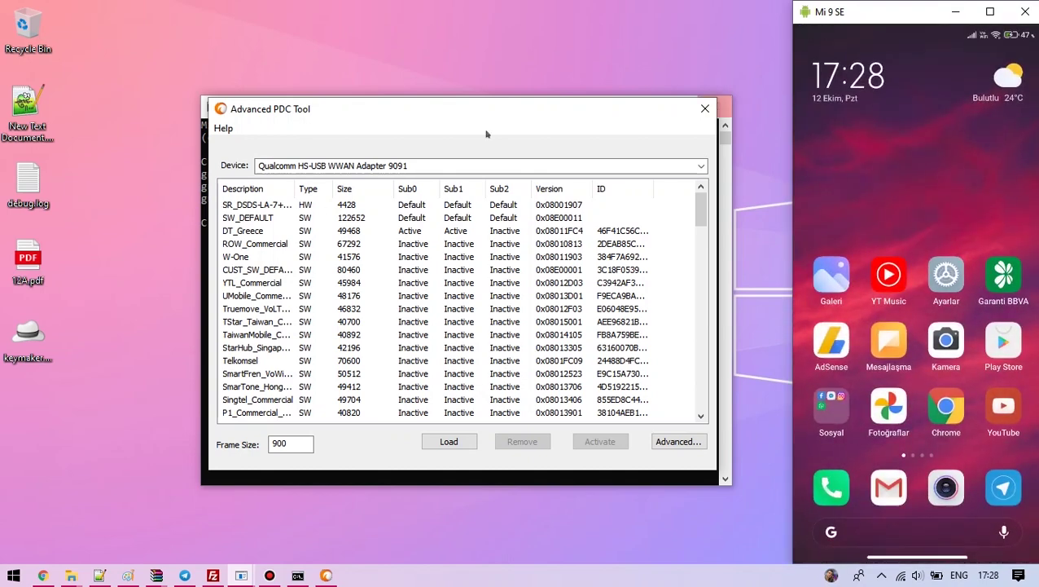
# Remove the inactive ROW_Commercial configuration from the device's configuration list.
pyautogui.click(262, 247)
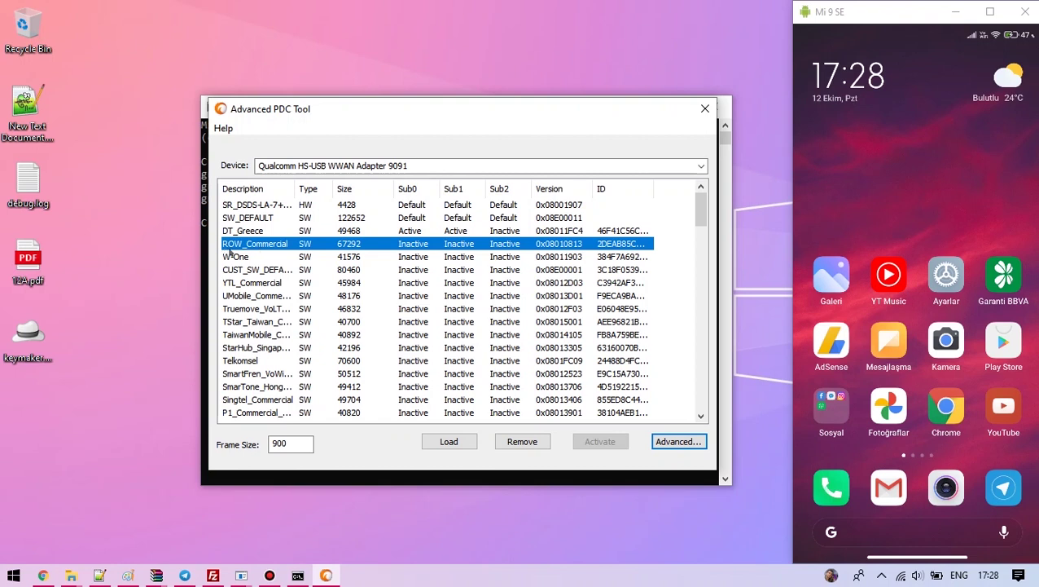
pyautogui.rightClick(510, 245)
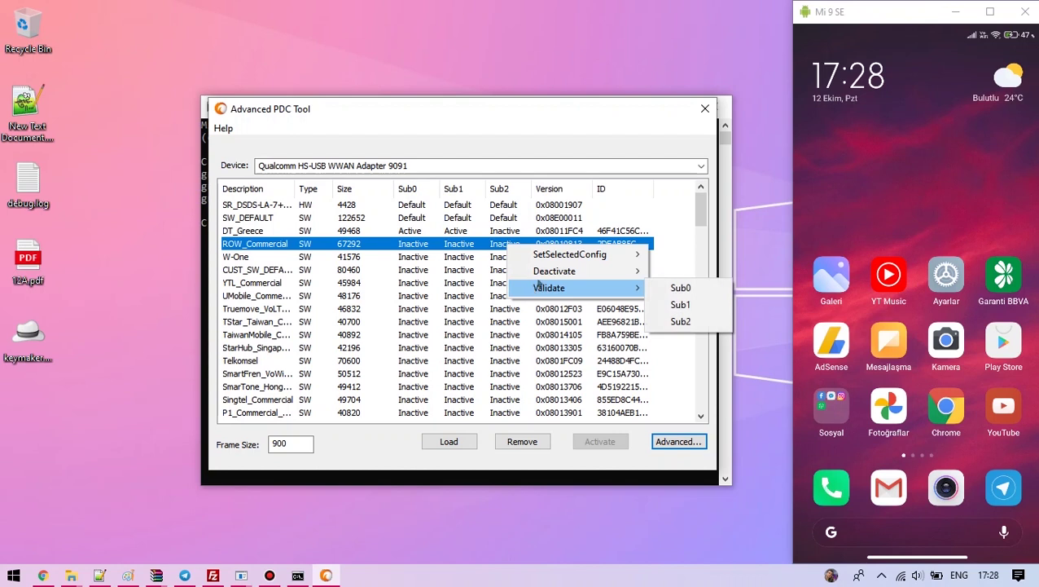
pyautogui.moveTo(543, 277)
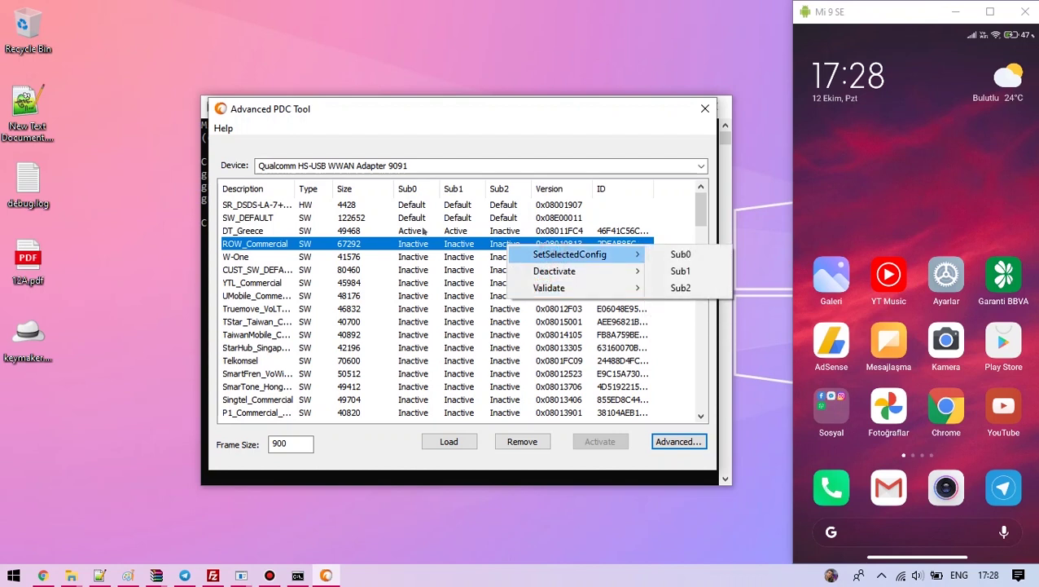
pyautogui.click(399, 248)
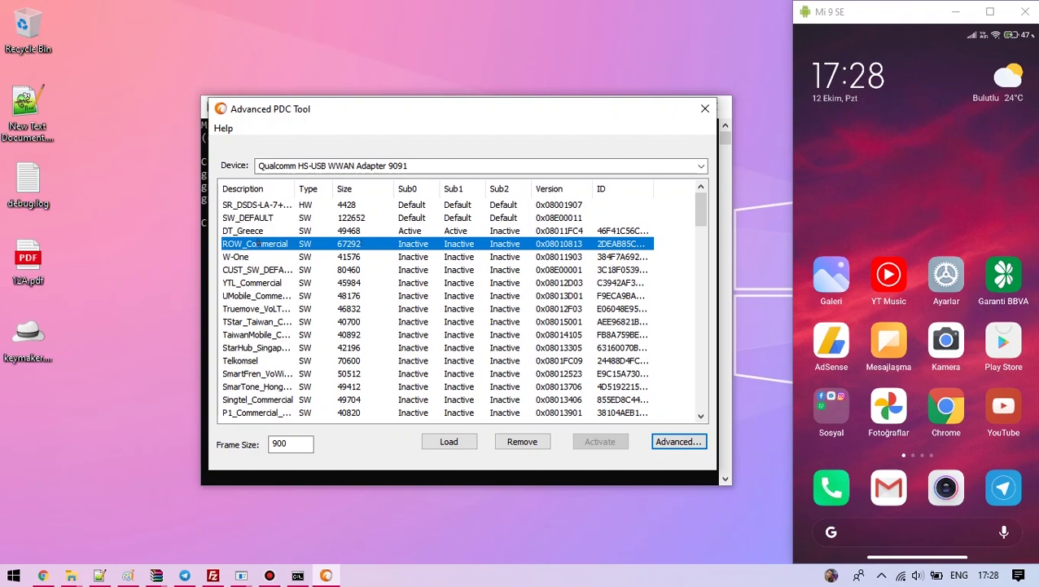
pyautogui.click(514, 444)
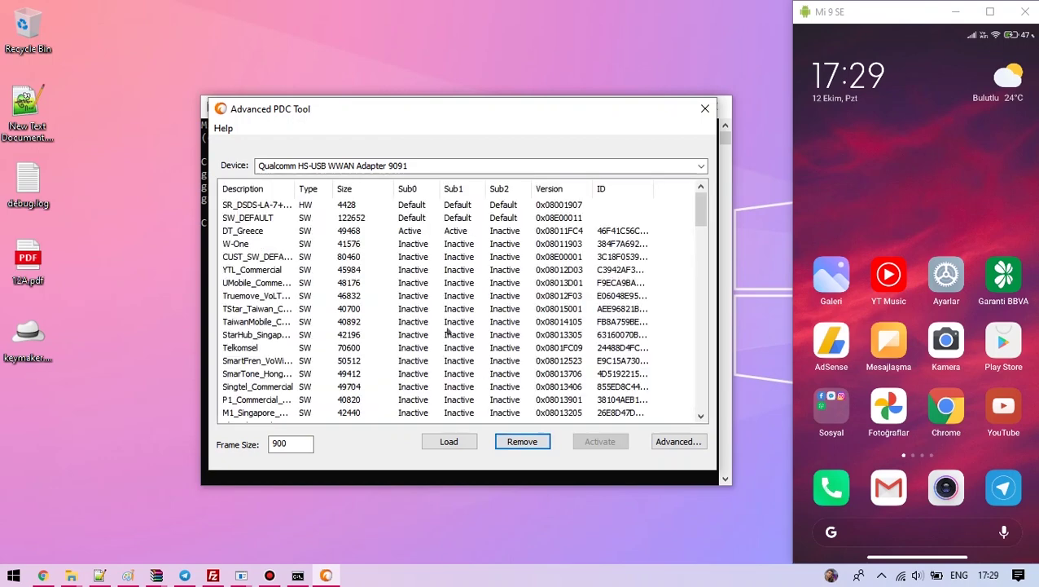
pyautogui.click(331, 234)
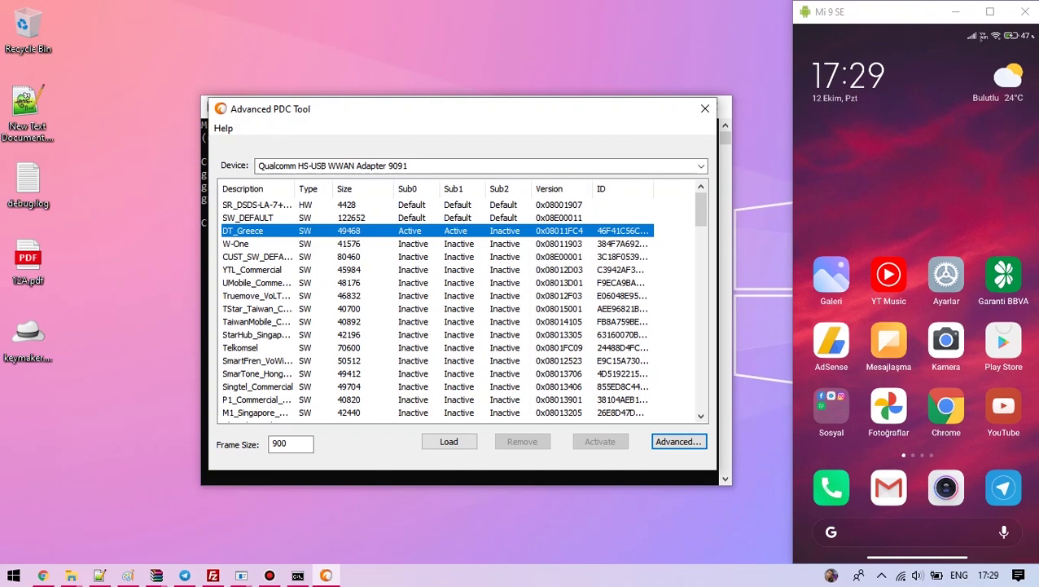
pyautogui.moveTo(597, 107); pyautogui.dragTo(600, 120)
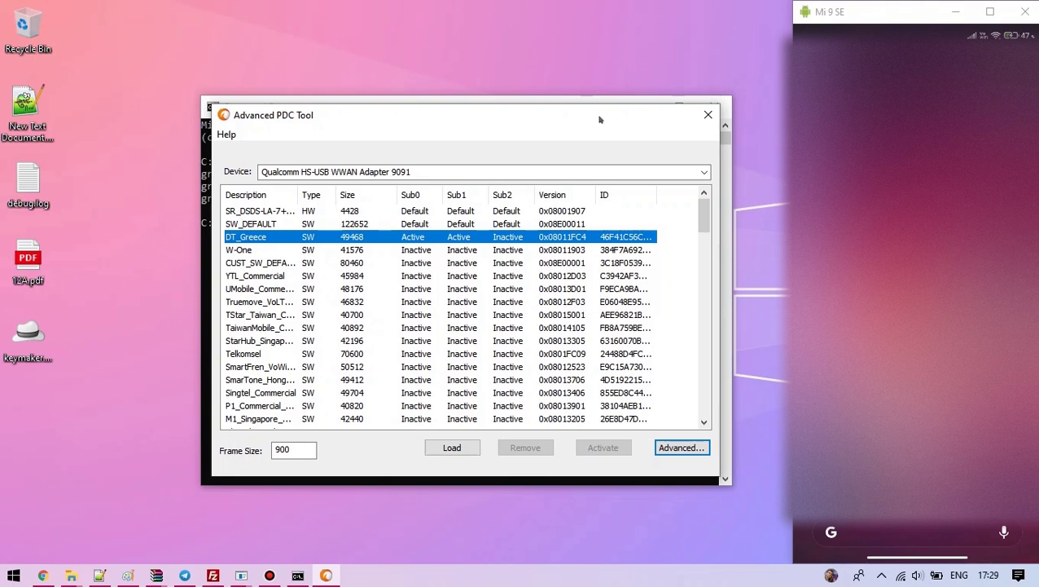
pyautogui.click(594, 119)
pyautogui.hotkey('alt', 'Tab')
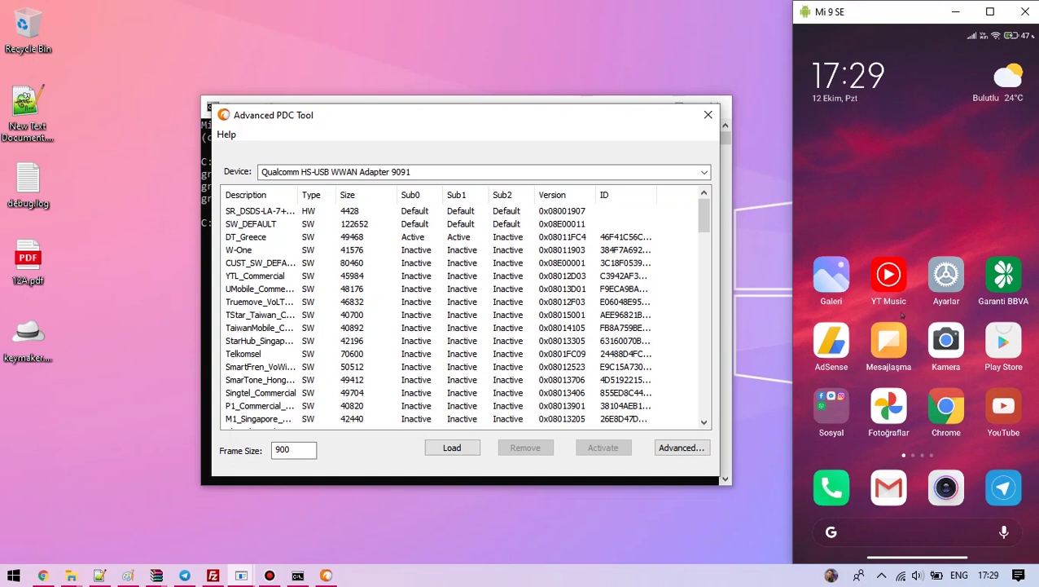
# Close the Advanced PDC Tool and the Command Prompt, and maximize the phone mirror window.
pyautogui.click(708, 114)
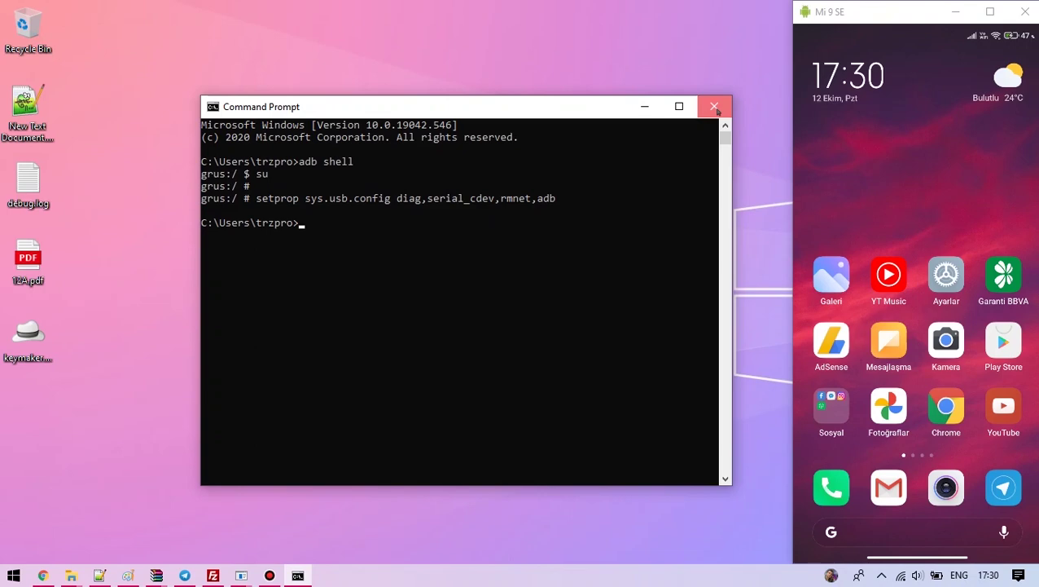
pyautogui.click(715, 106)
pyautogui.moveTo(844, 18); pyautogui.dragTo(474, 3)
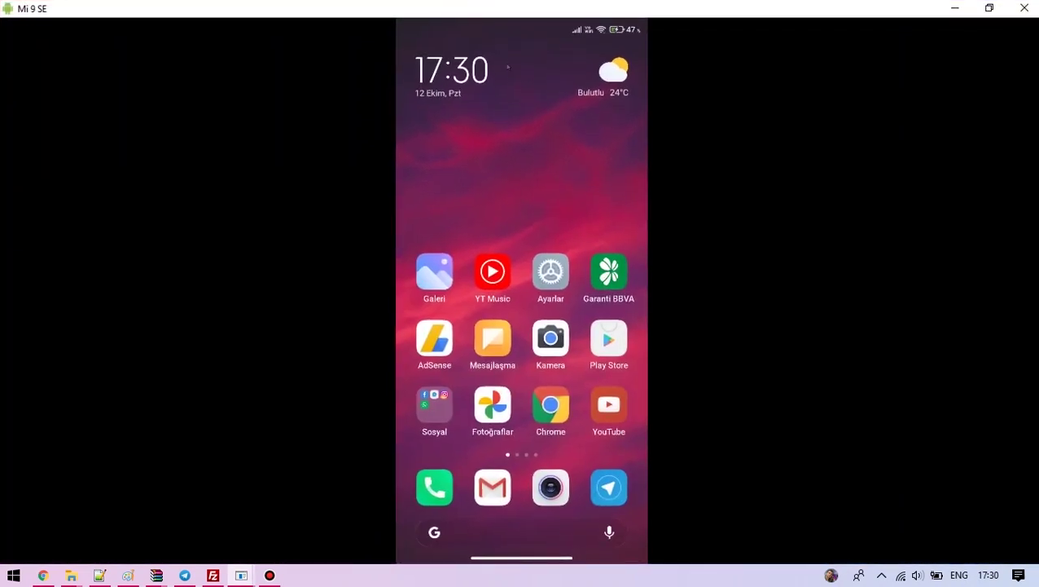